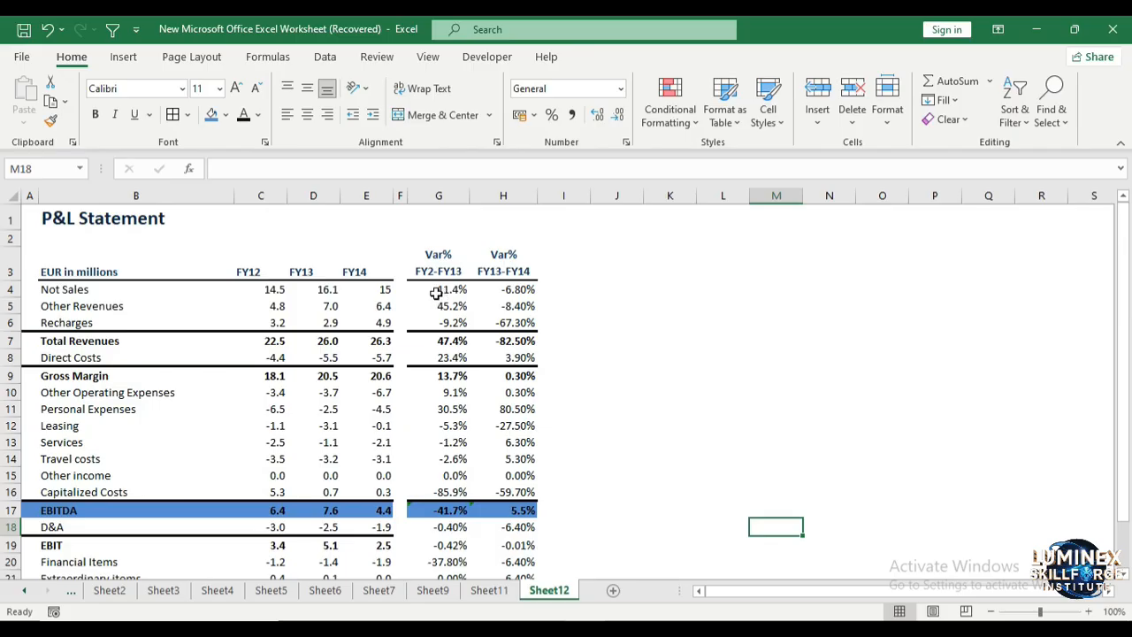
- Apply the 3 Traffic Lights (Unrimmed) icon set to the variance percentages in G4:H24
drag(421, 291, 546, 566)
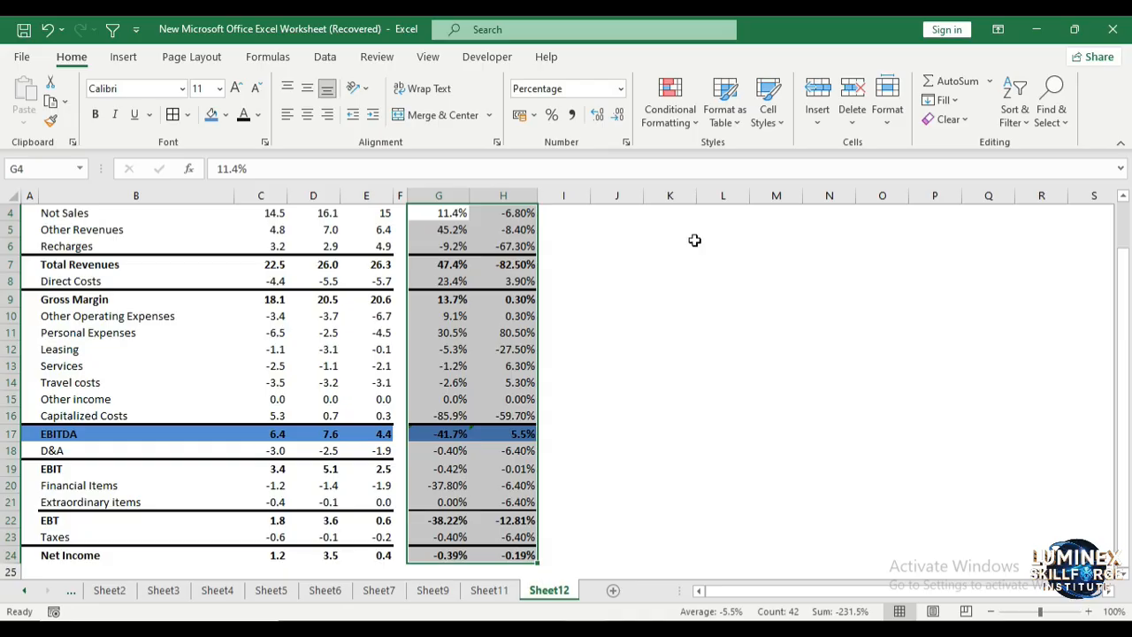
click(669, 115)
mouse_move(761, 249)
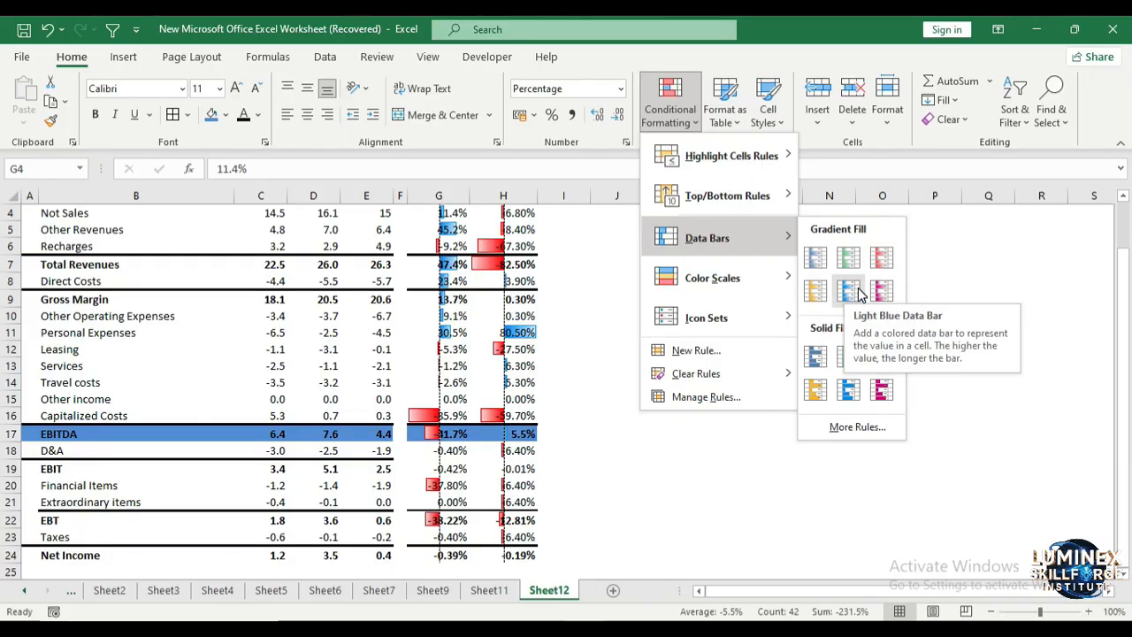
mouse_move(774, 287)
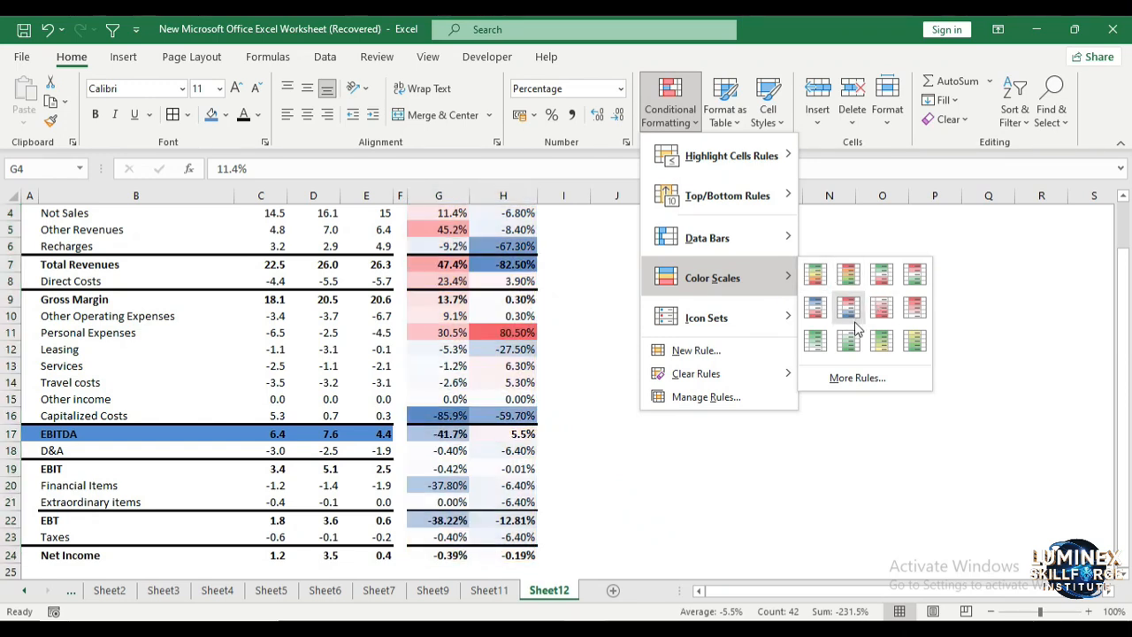
mouse_move(764, 325)
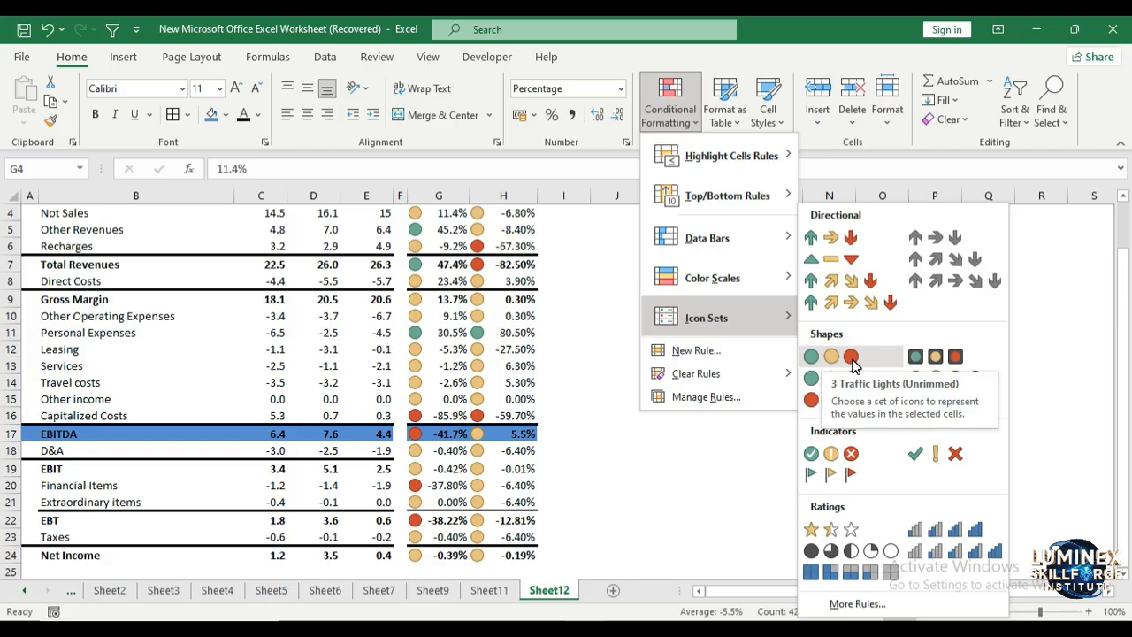
click(852, 357)
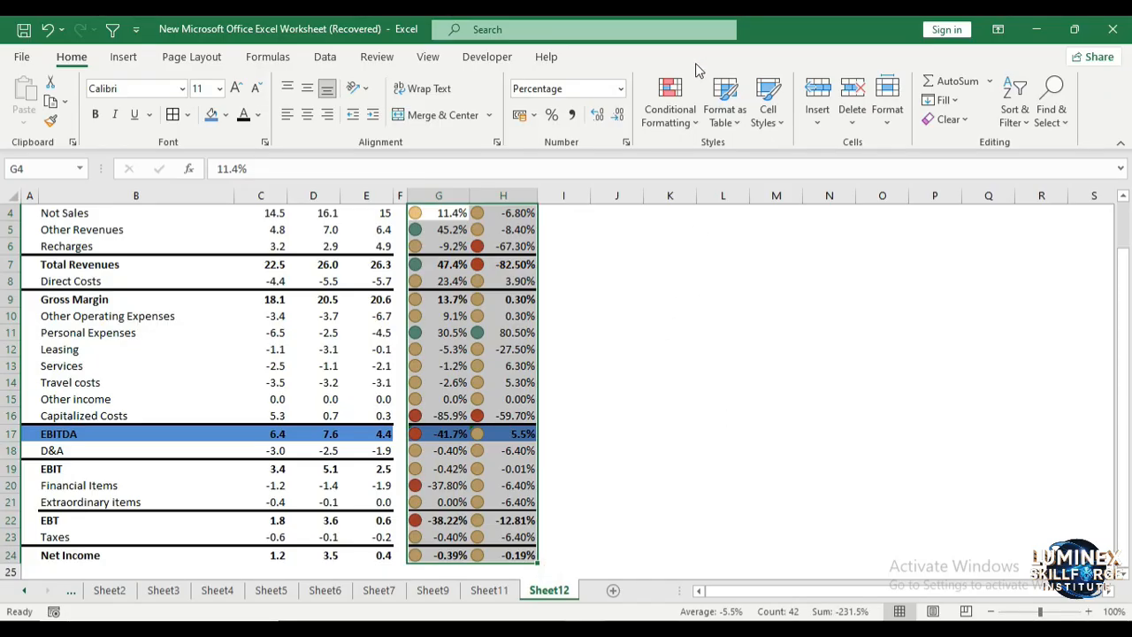
- Add a custom icon set rule to the selected variances after reviewing the other rule types, keeping the 67 and 33 percent thresholds
click(689, 107)
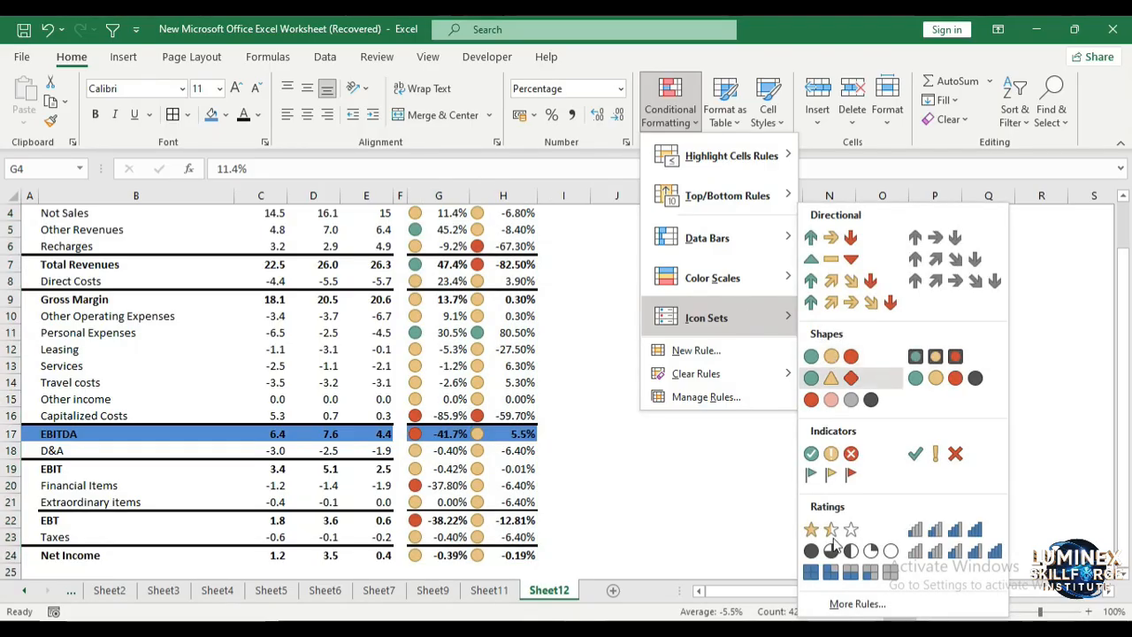
click(836, 605)
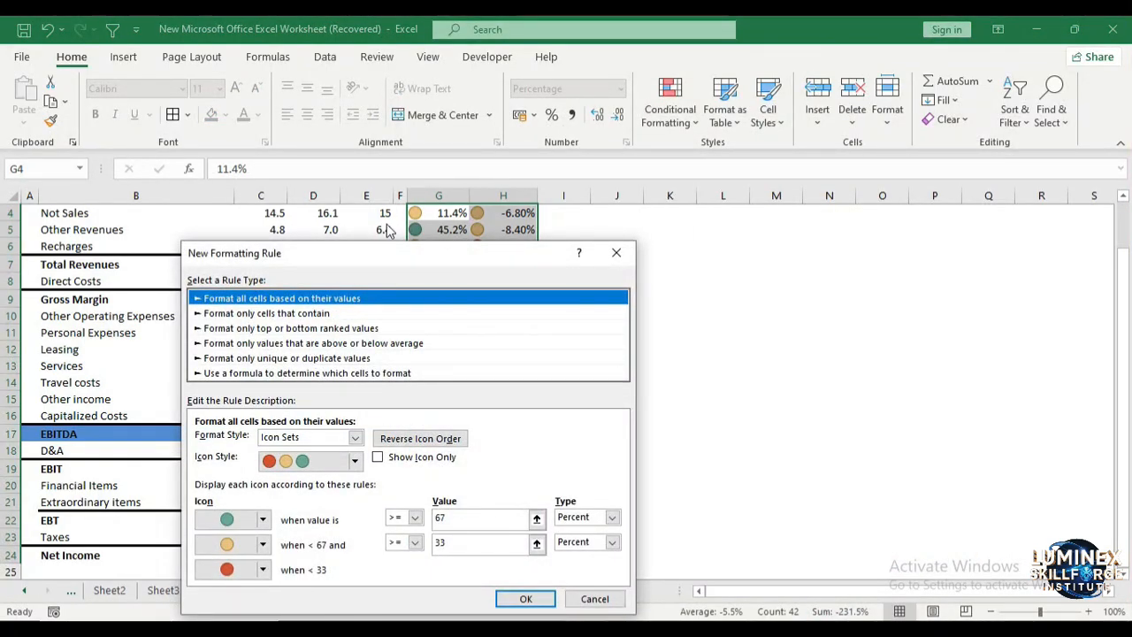
drag(373, 254, 770, 153)
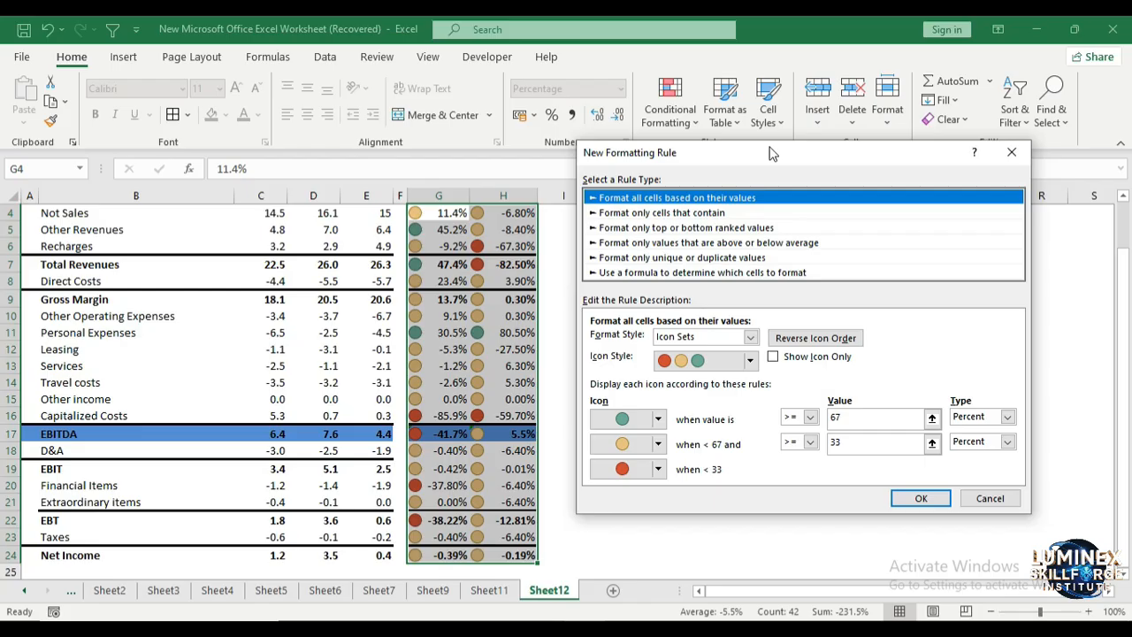
click(703, 242)
click(706, 228)
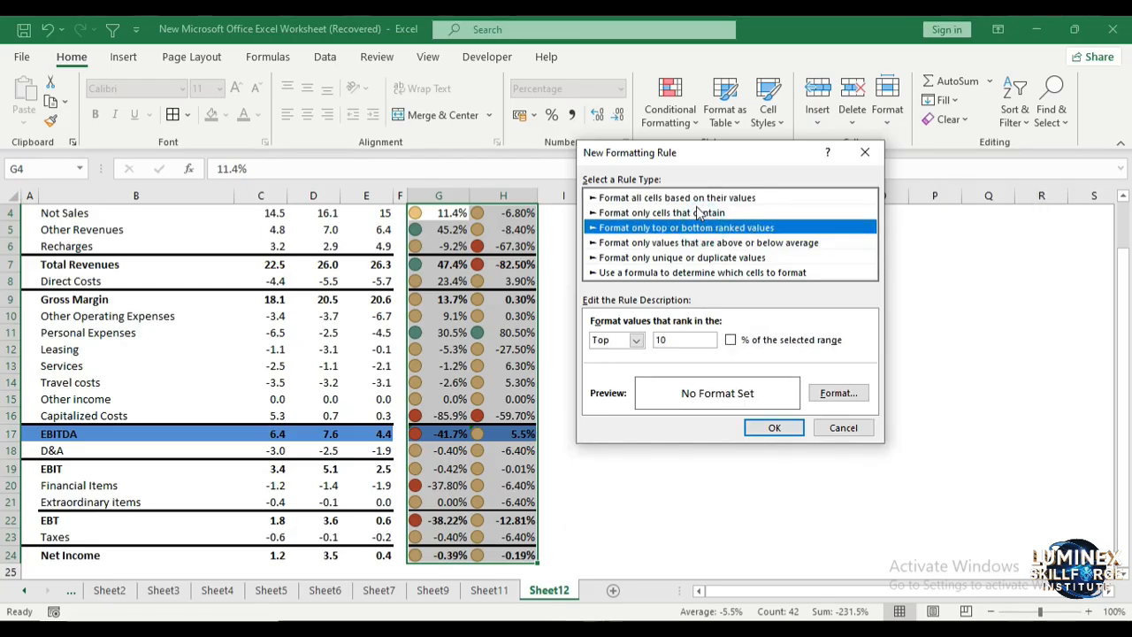
click(715, 243)
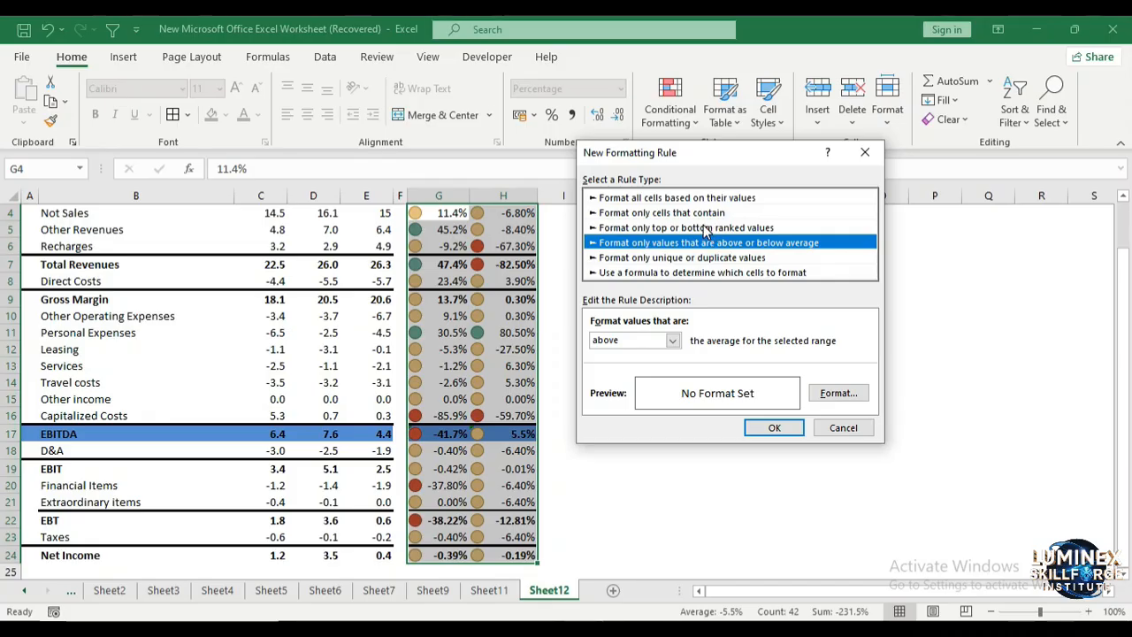
click(678, 197)
click(725, 273)
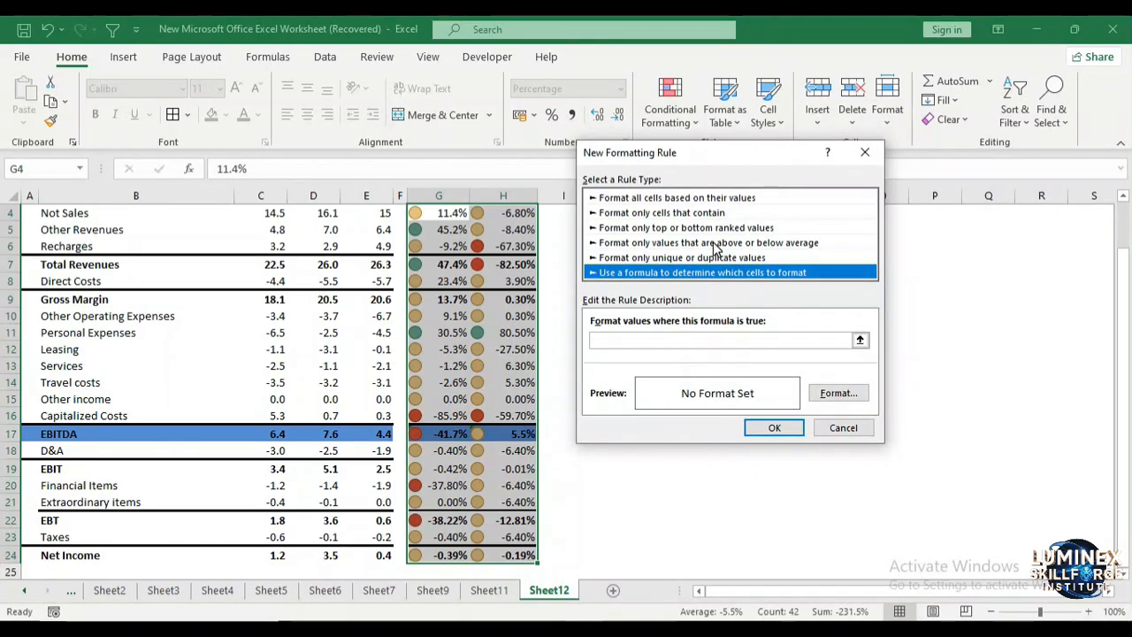
click(715, 198)
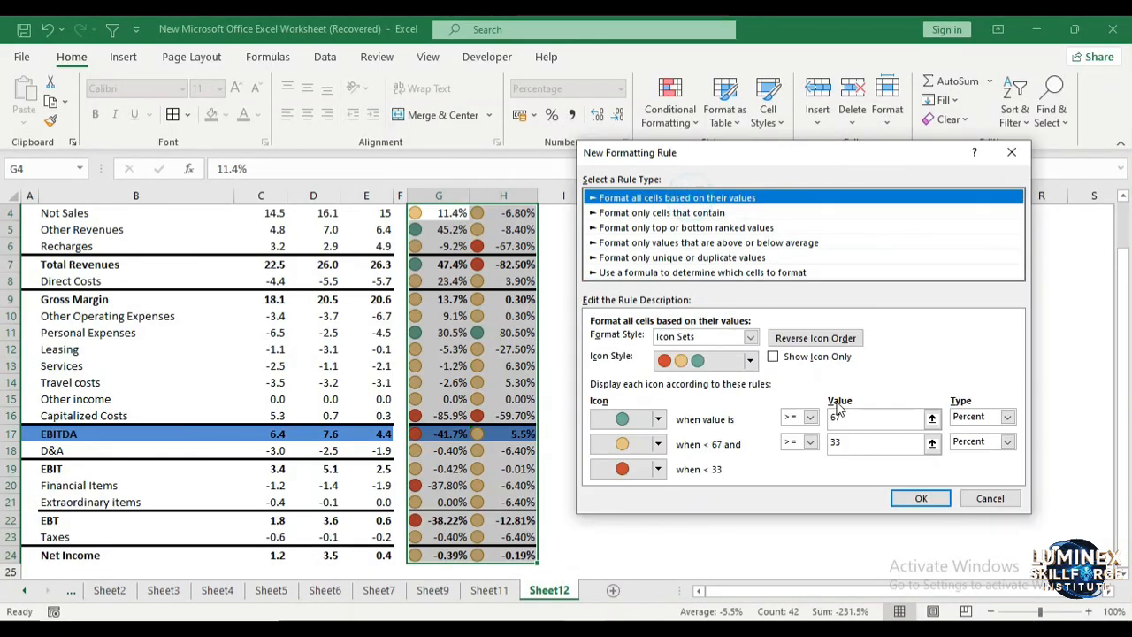
click(921, 500)
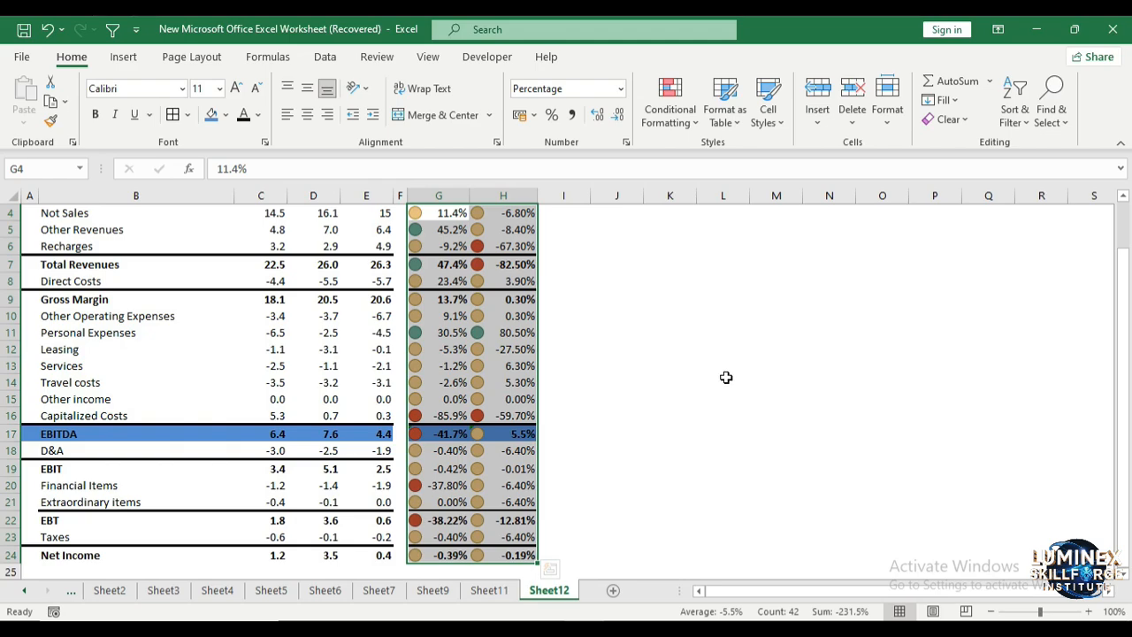
- Review the type options for the green icon's threshold in the new rule, keeping Percent
drag(1125, 296, 1129, 251)
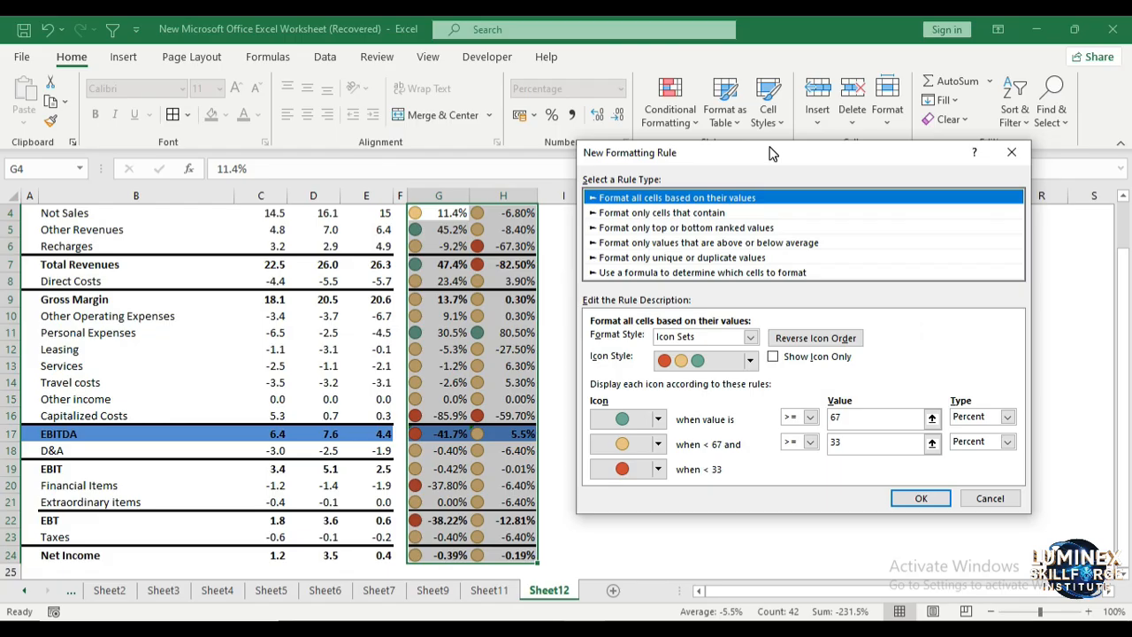
click(1005, 420)
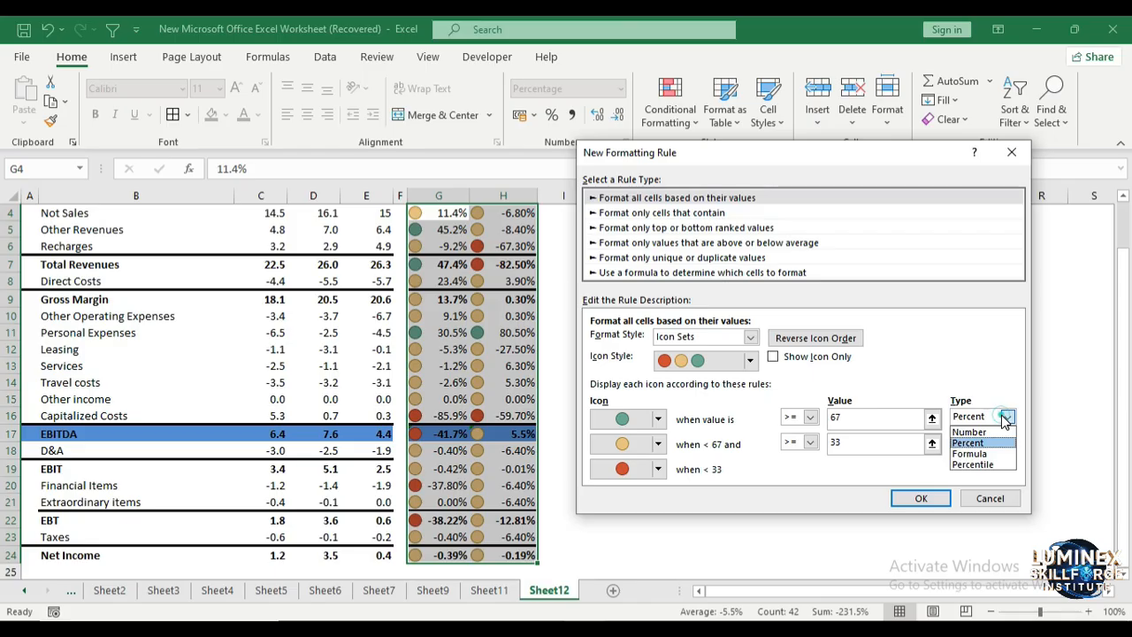
click(1005, 420)
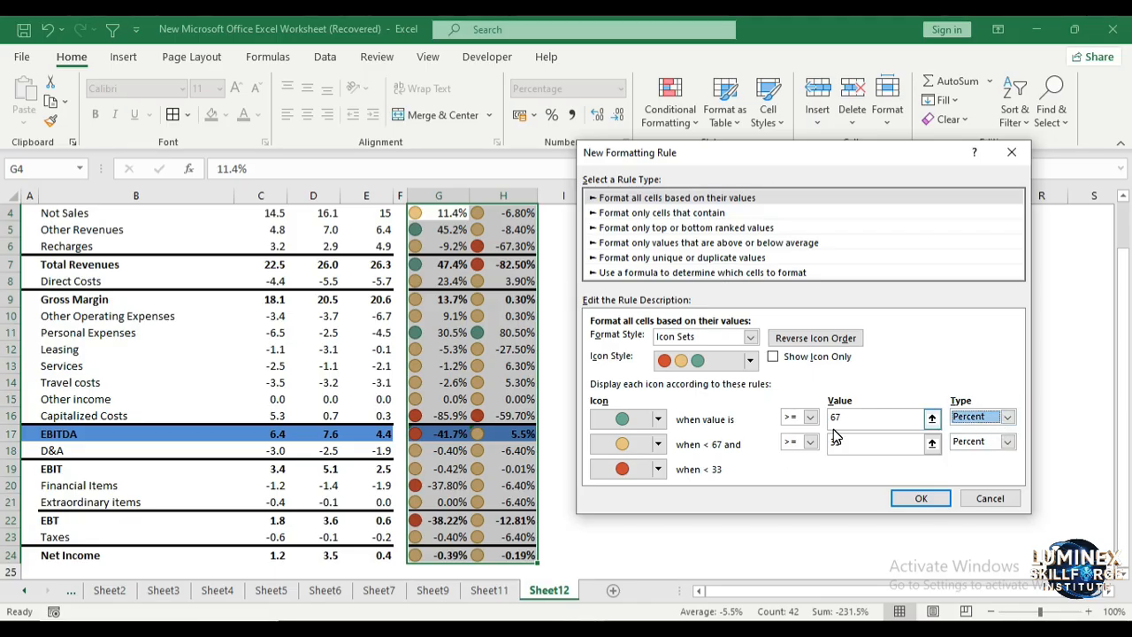
click(918, 498)
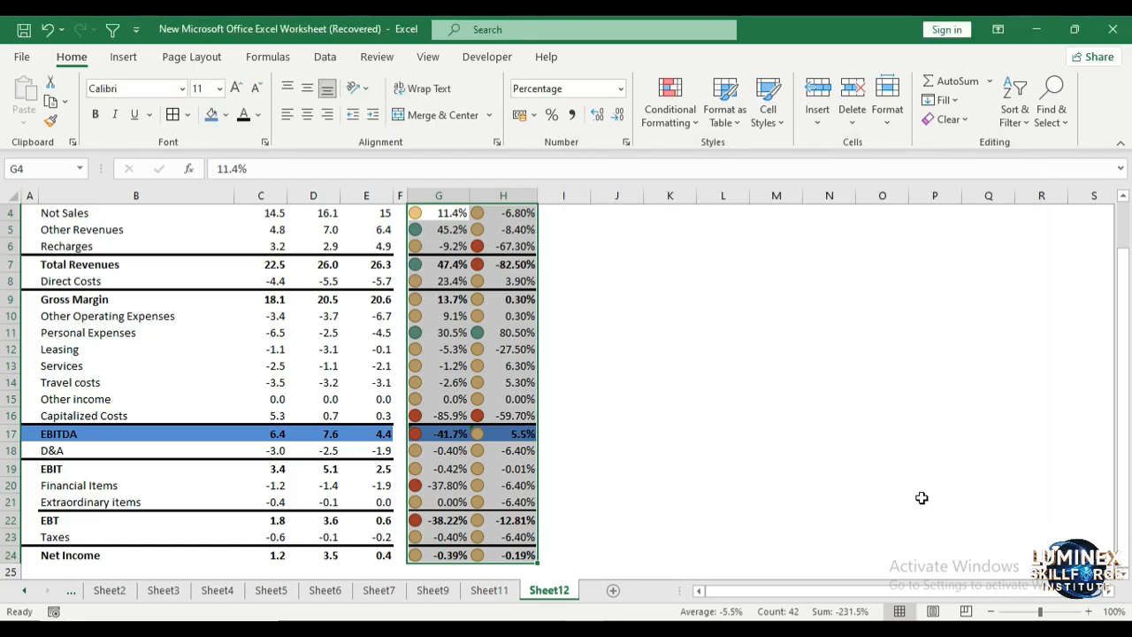
- List the conditional formatting rules for This Worksheet and open the first icon set rule for editing
drag(1126, 313, 1130, 333)
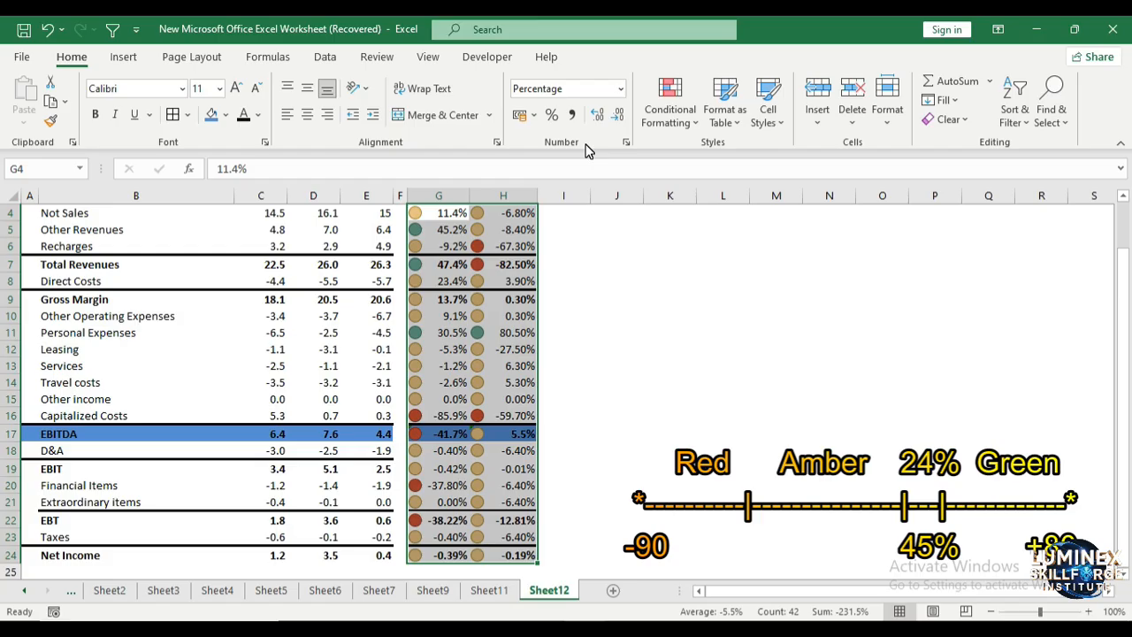
click(665, 117)
click(705, 396)
click(790, 242)
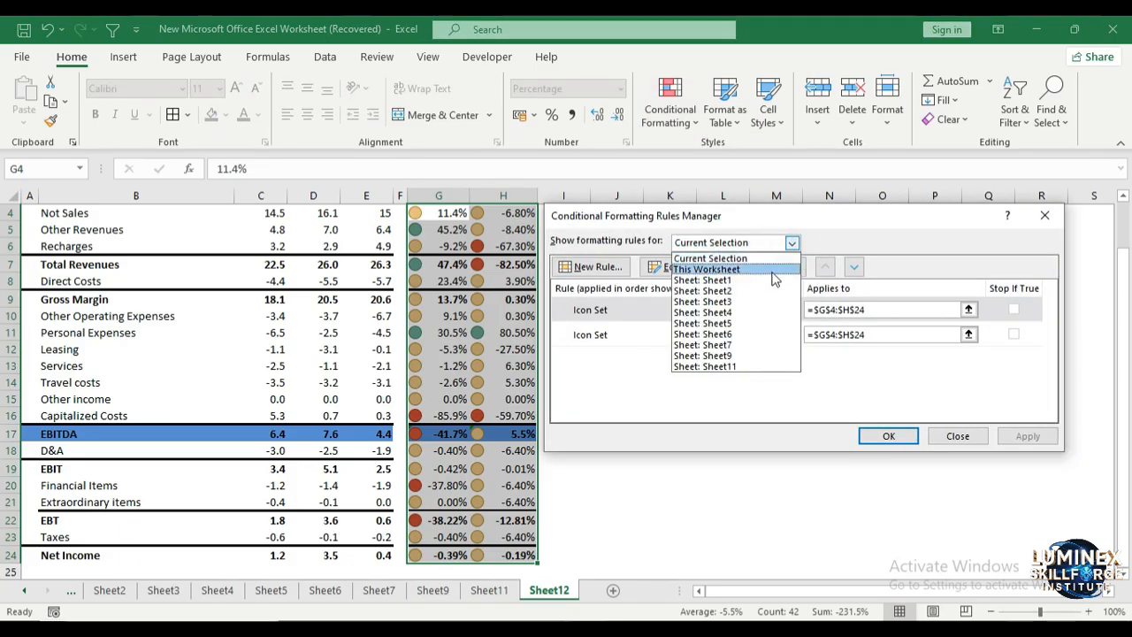
click(762, 269)
click(689, 269)
- Set the green icon's threshold to type Number with a value of 0.1
click(1006, 416)
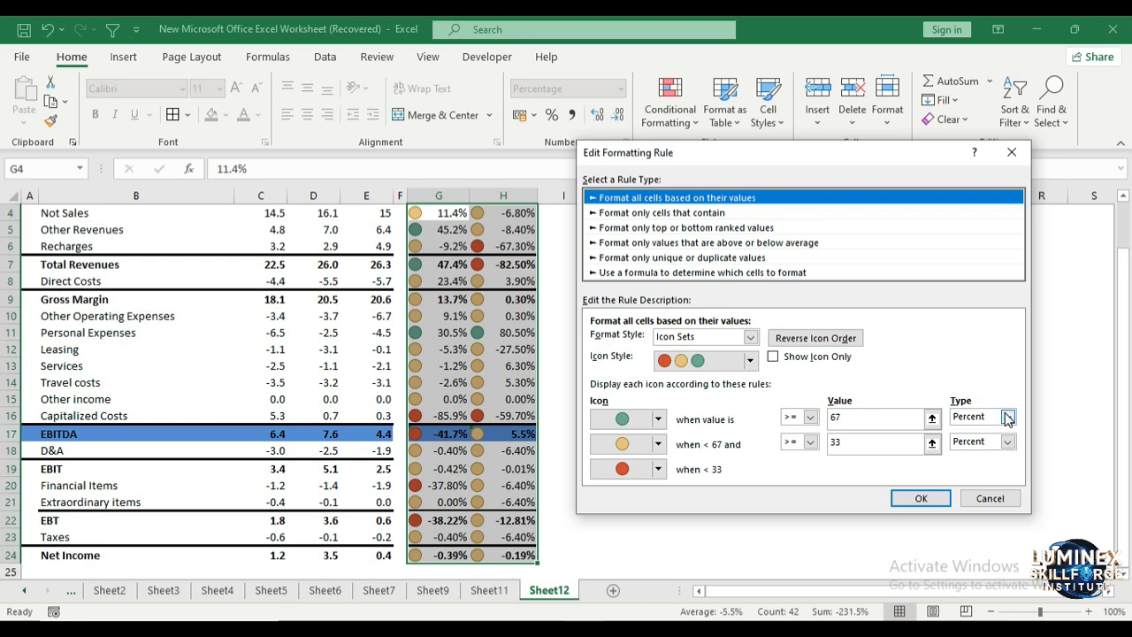
click(1001, 432)
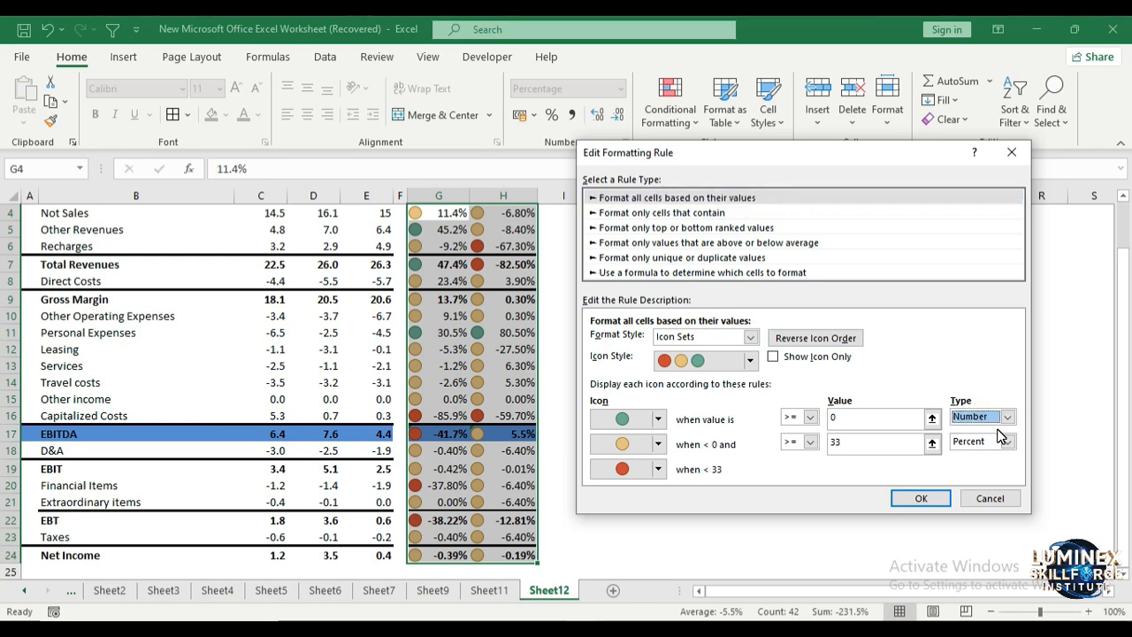
click(830, 426)
key(BackSpace)
text(0.1)
- Set the amber icon's threshold to type Number with a value of 0 and apply the edited rule
click(847, 445)
key(BackSpace)
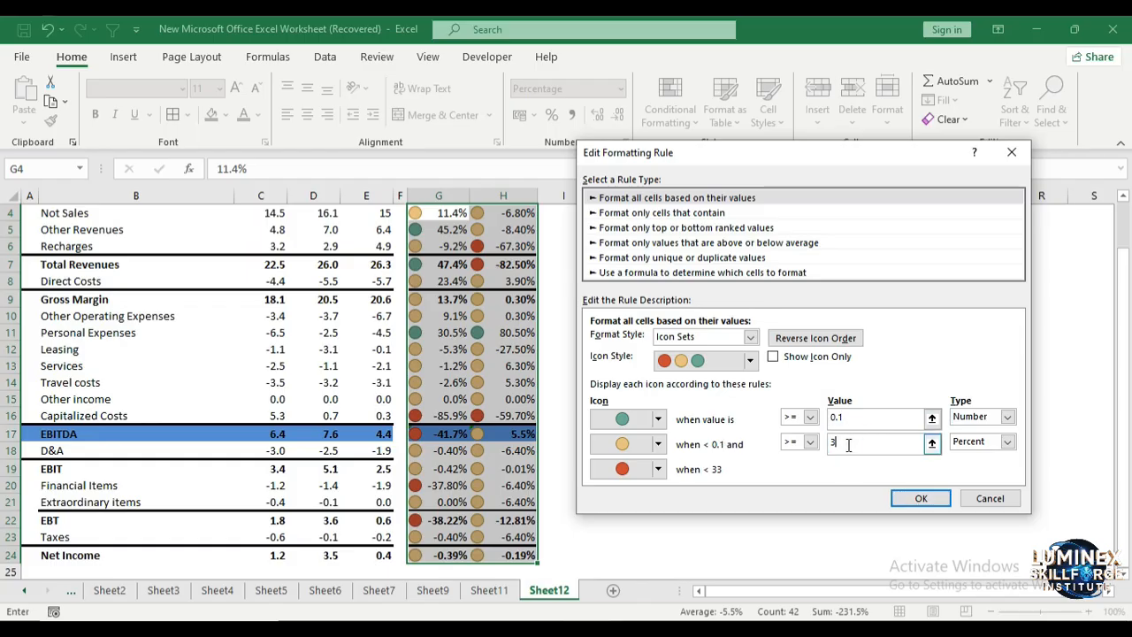
click(1008, 442)
click(973, 457)
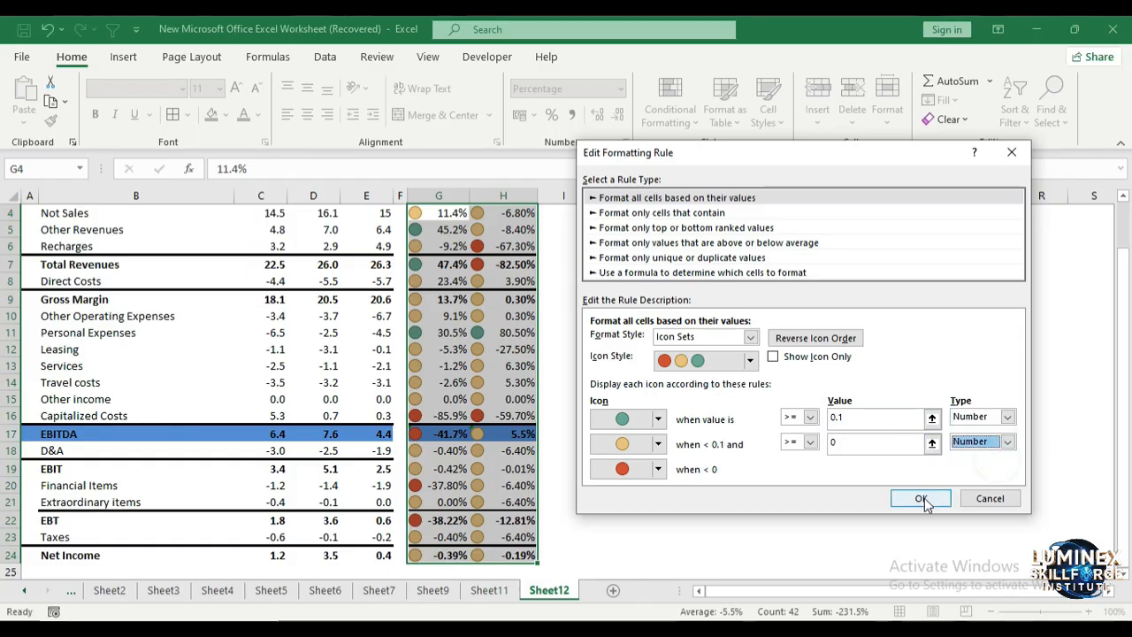
click(921, 499)
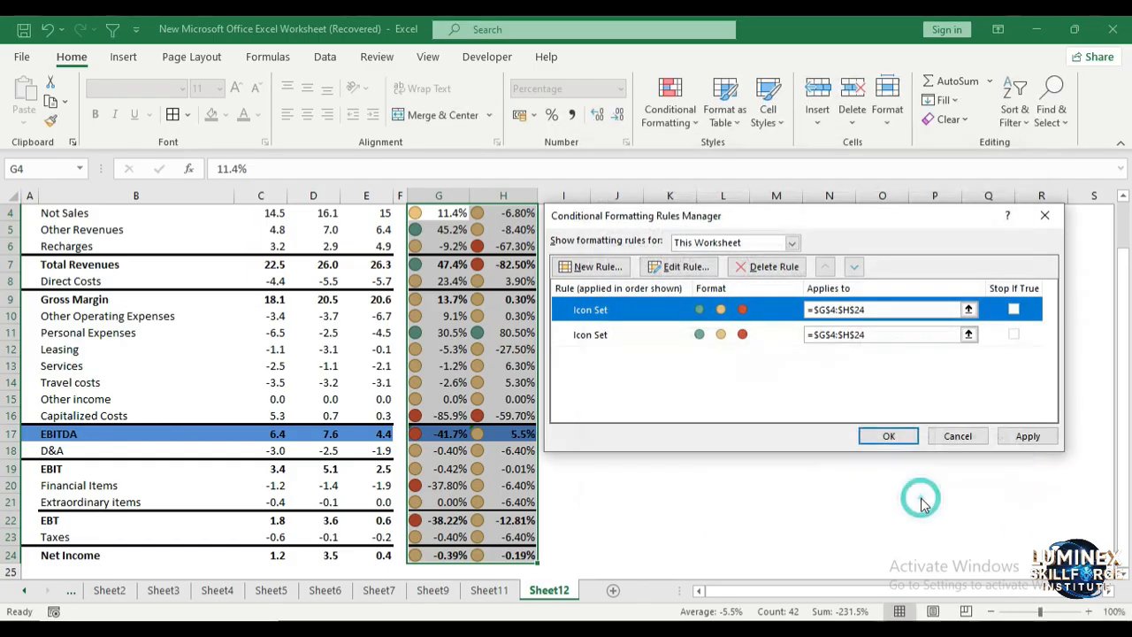
click(1028, 436)
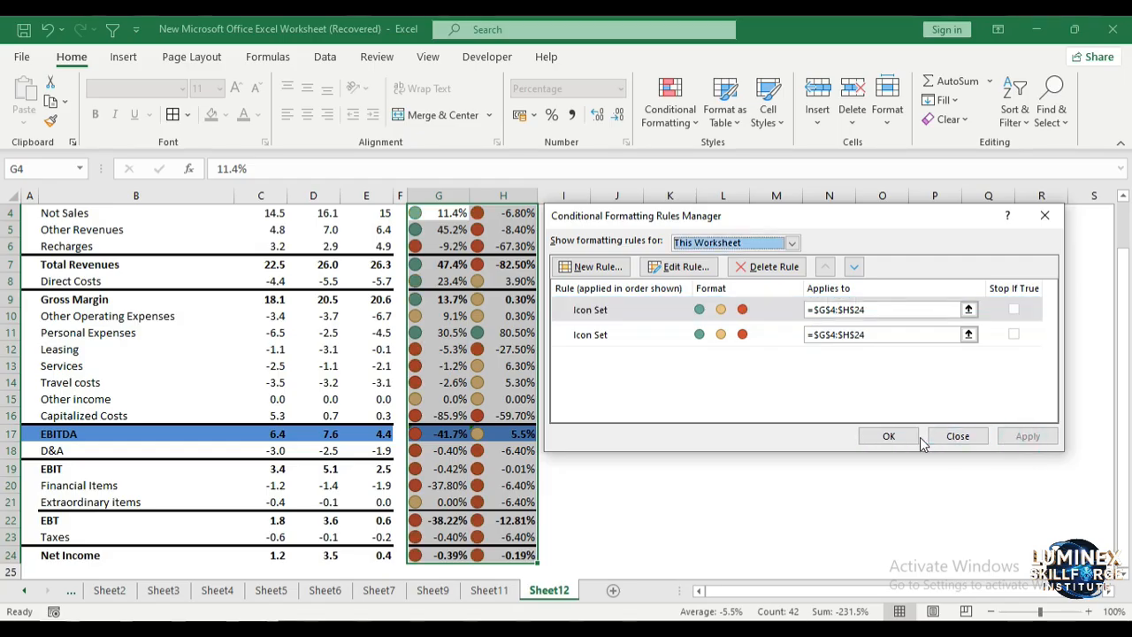
click(888, 436)
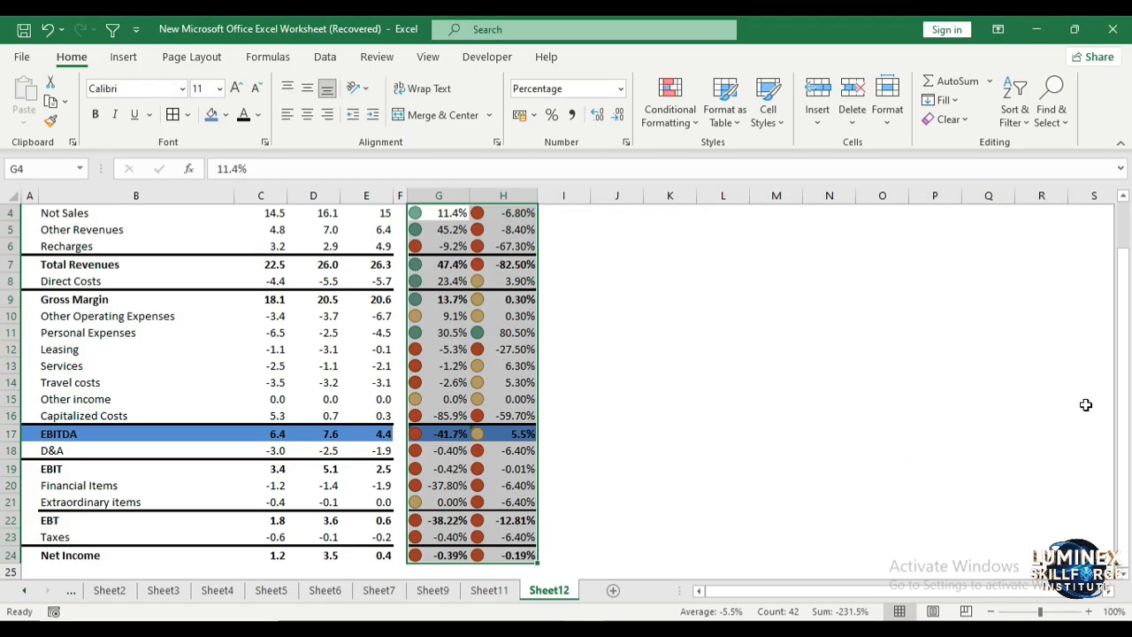
- Change the FY13-FY14 variance for Recharges to a positive 67.3%
drag(1124, 425, 1125, 412)
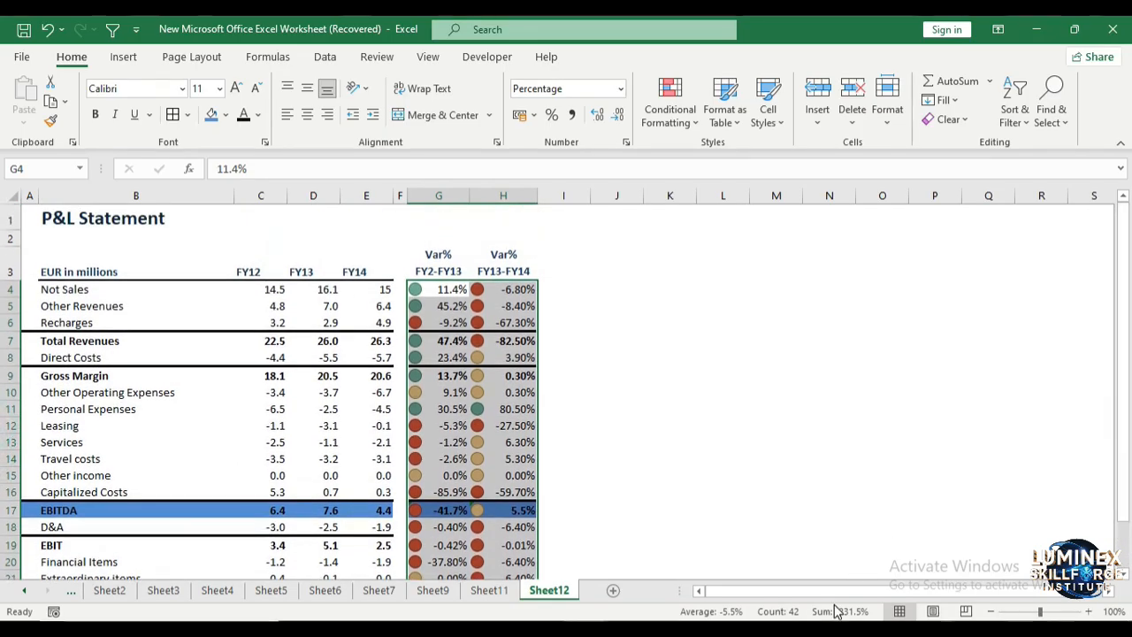
click(846, 527)
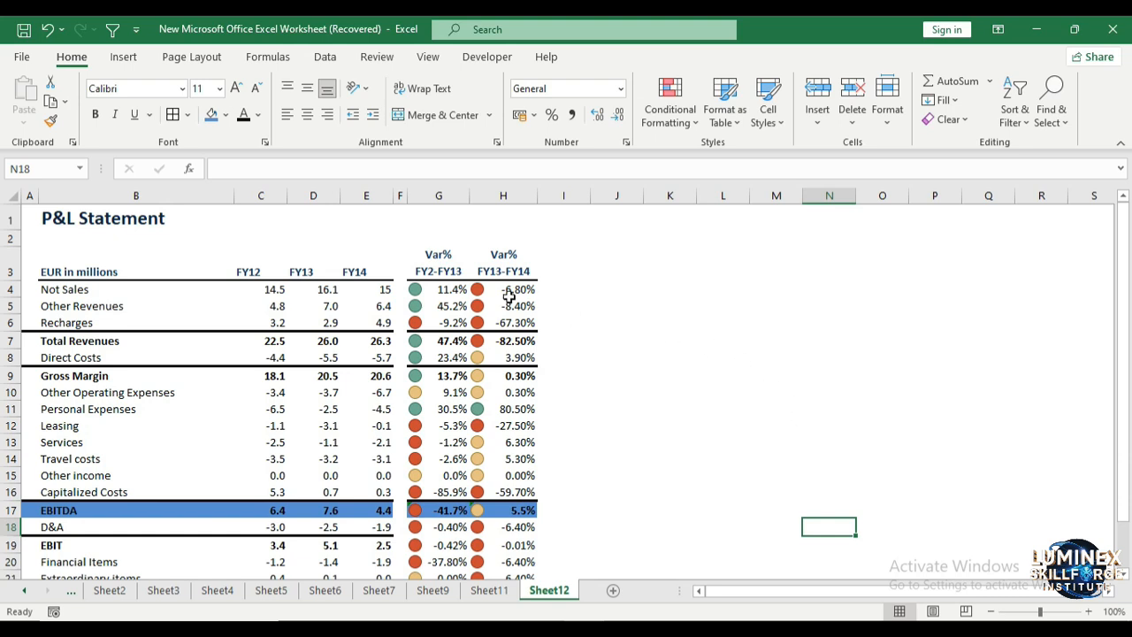
double_click(503, 322)
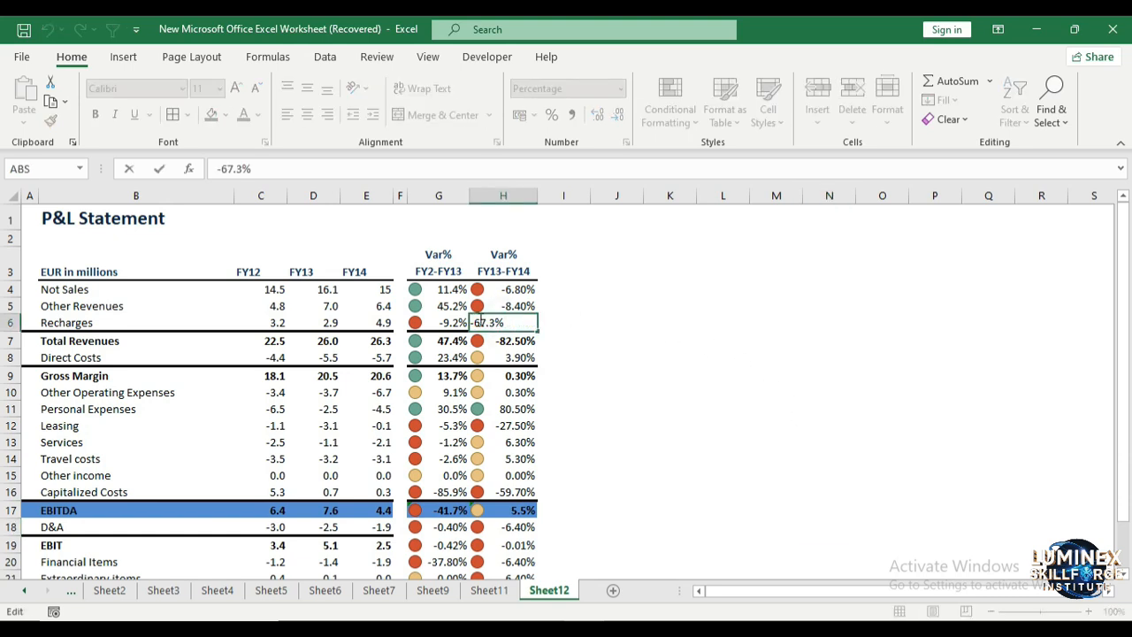
click(474, 322)
key(Delete)
click(705, 336)
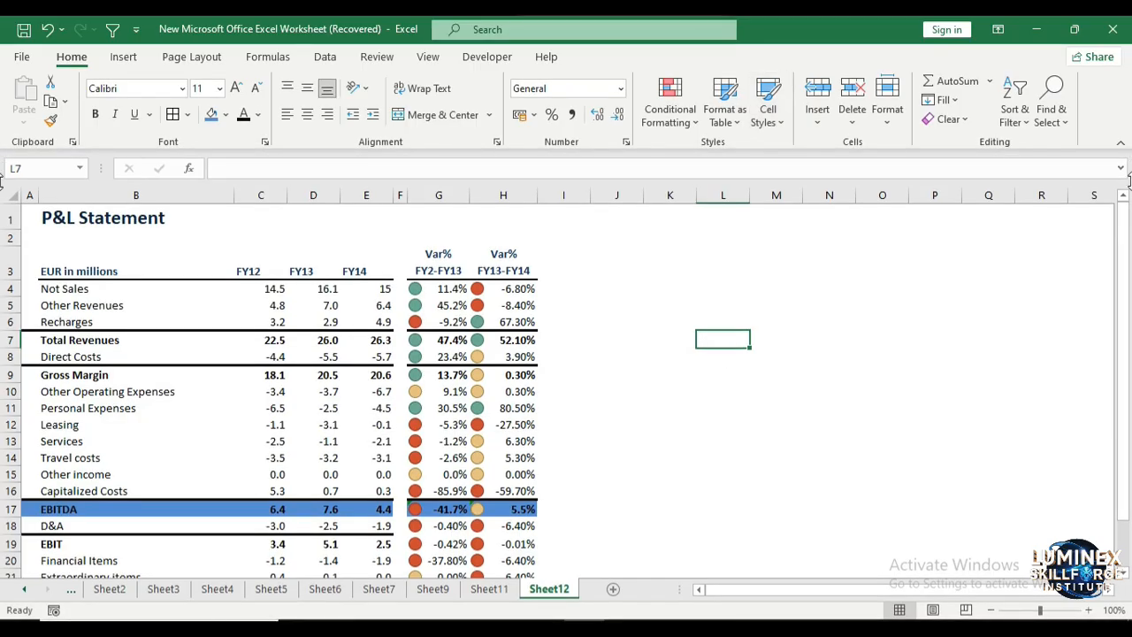
- Clear the conditional formatting rules from the entire sheet
drag(1127, 246, 1127, 262)
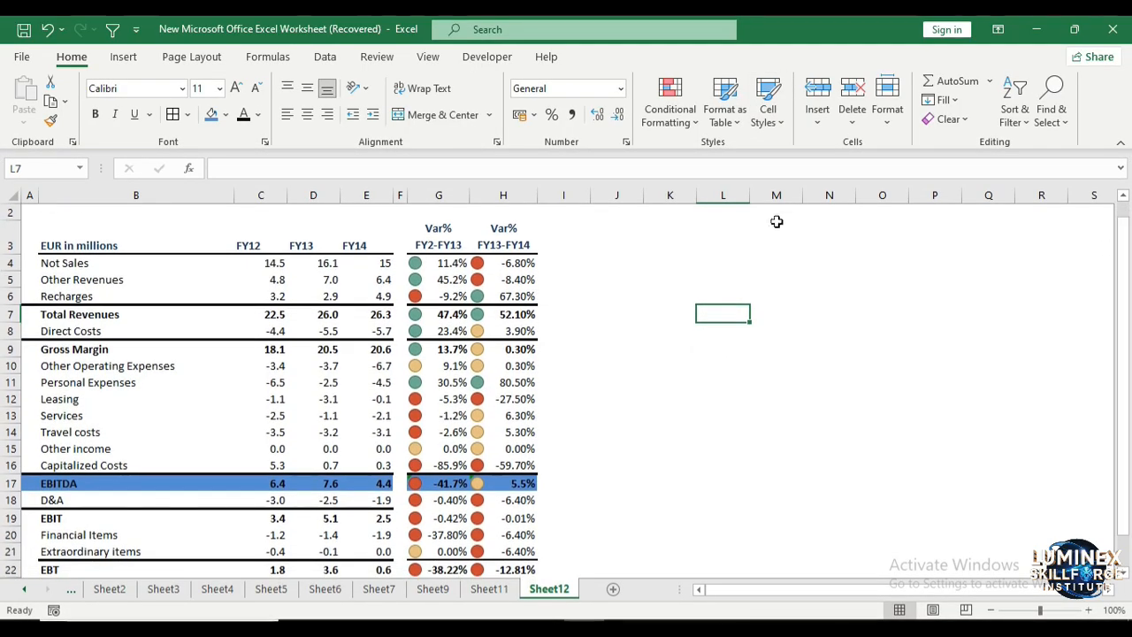
click(692, 125)
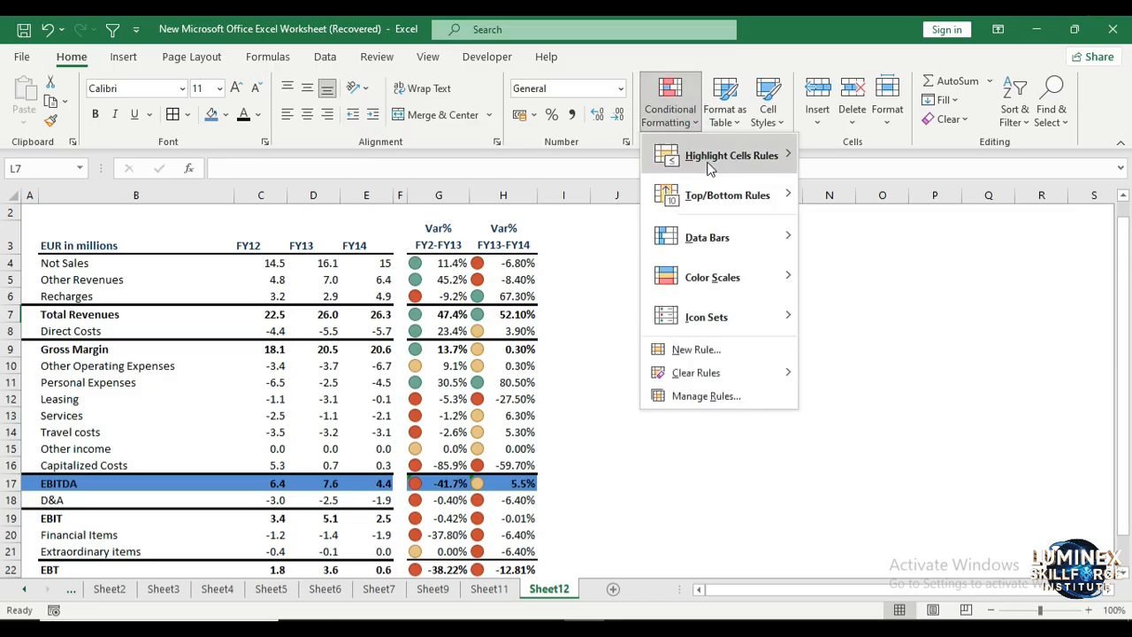
mouse_move(703, 374)
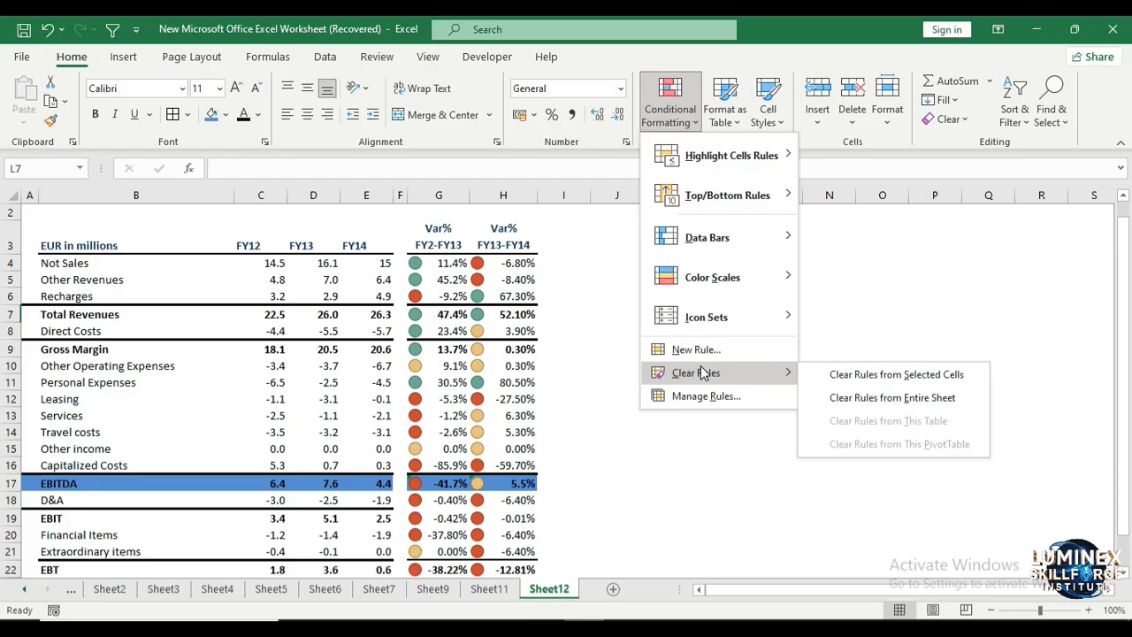
click(867, 399)
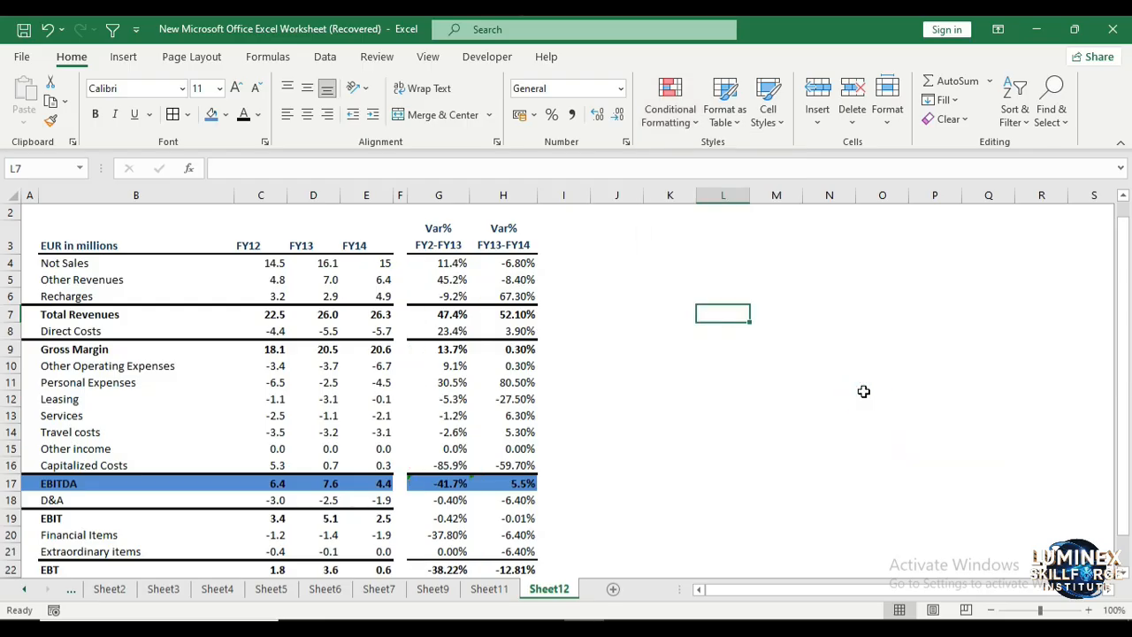
click(865, 391)
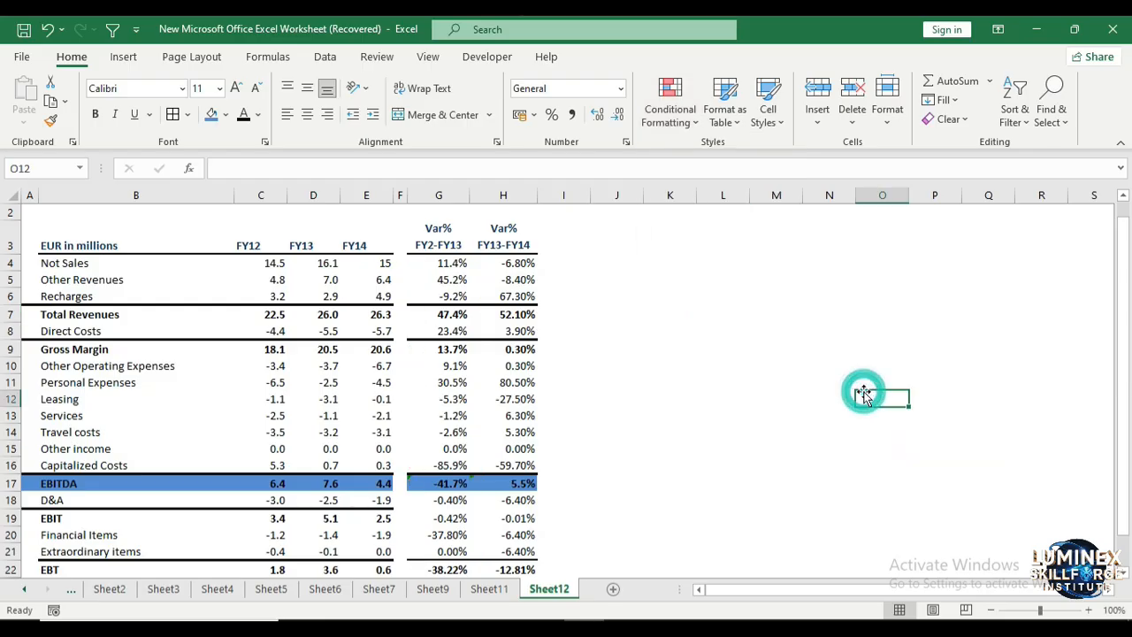